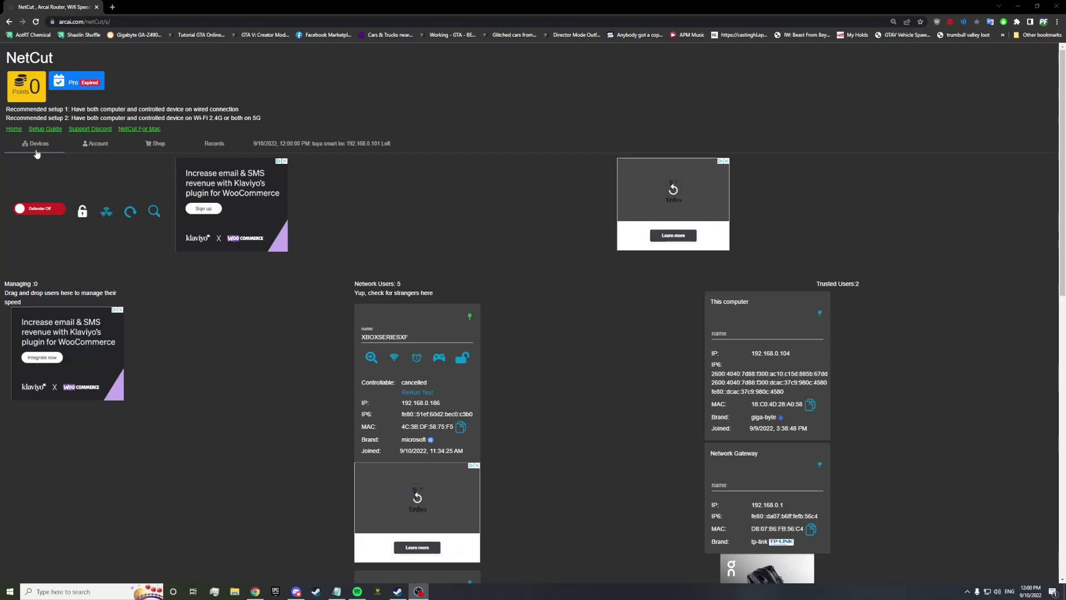
- Browse the Account, Shop and Records pages, ending on Account with the expired Pro status
click(96, 146)
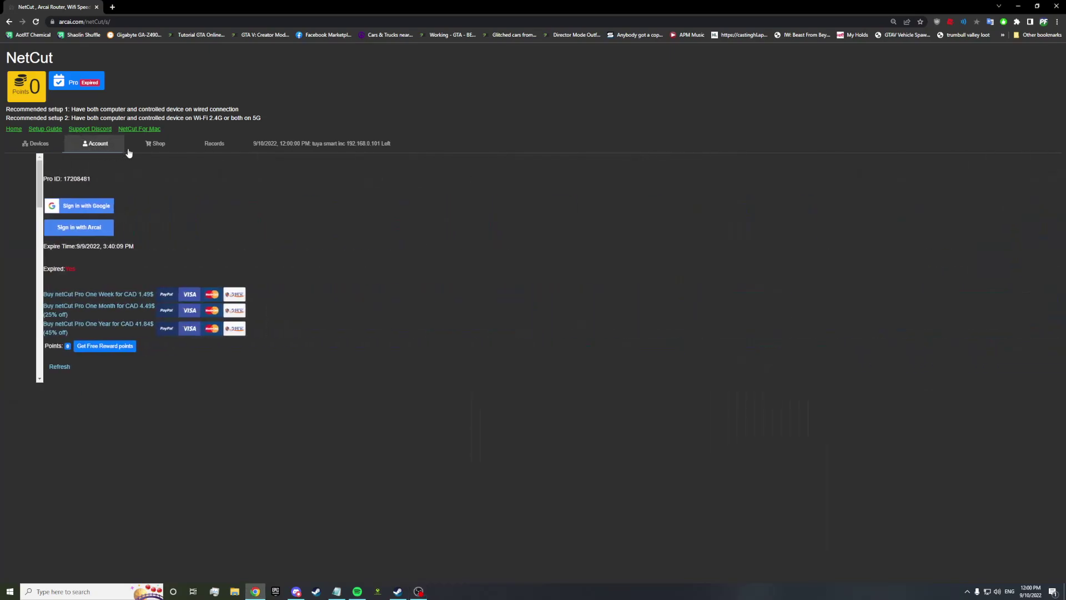
click(157, 146)
click(205, 145)
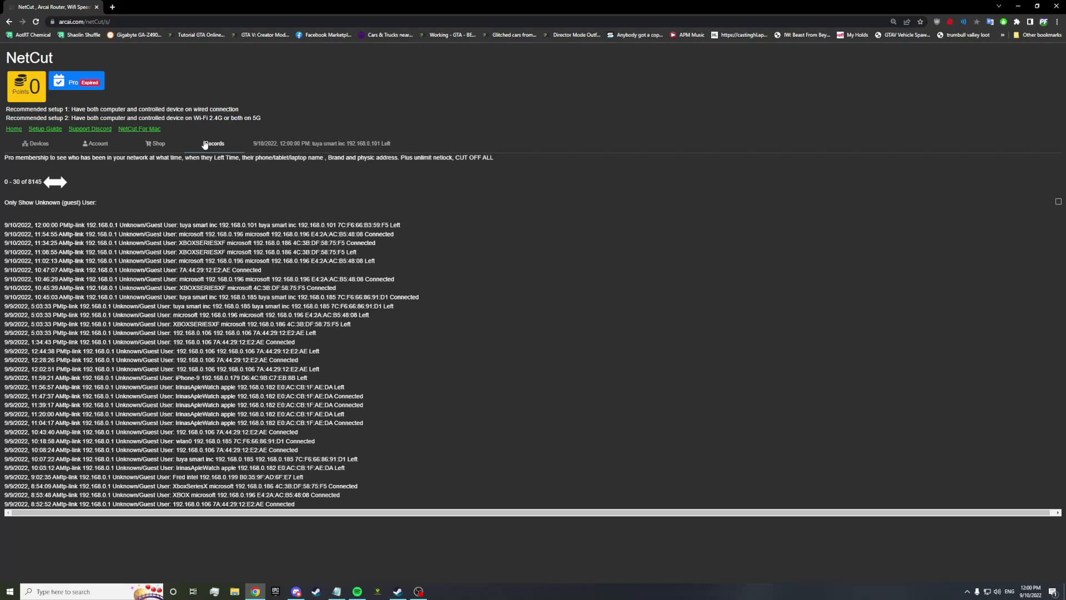
click(83, 151)
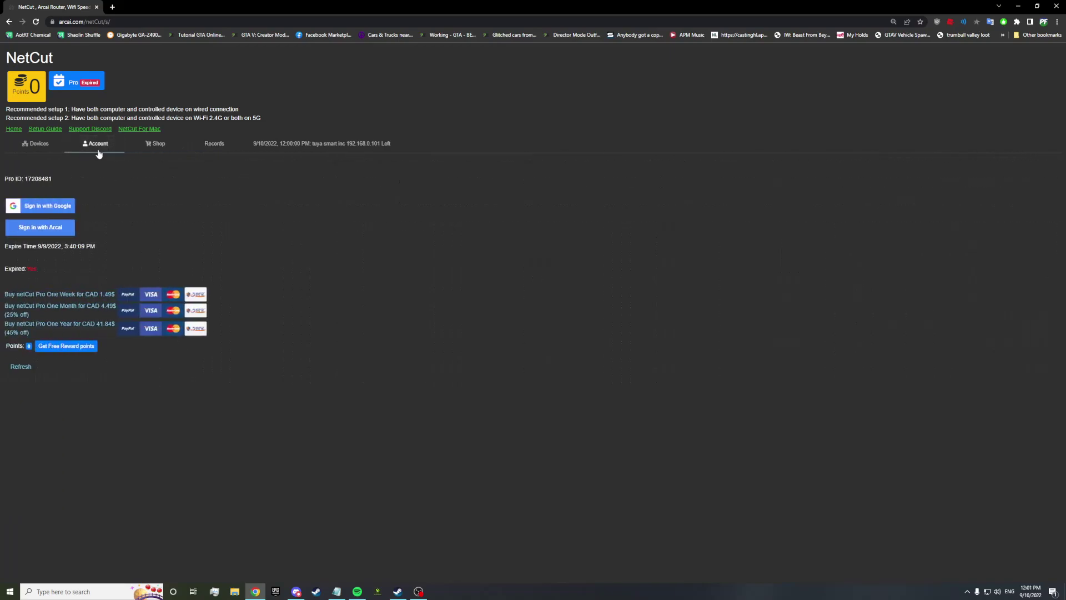
- Return to the network devices list, then go to the reward center to earn points
click(41, 149)
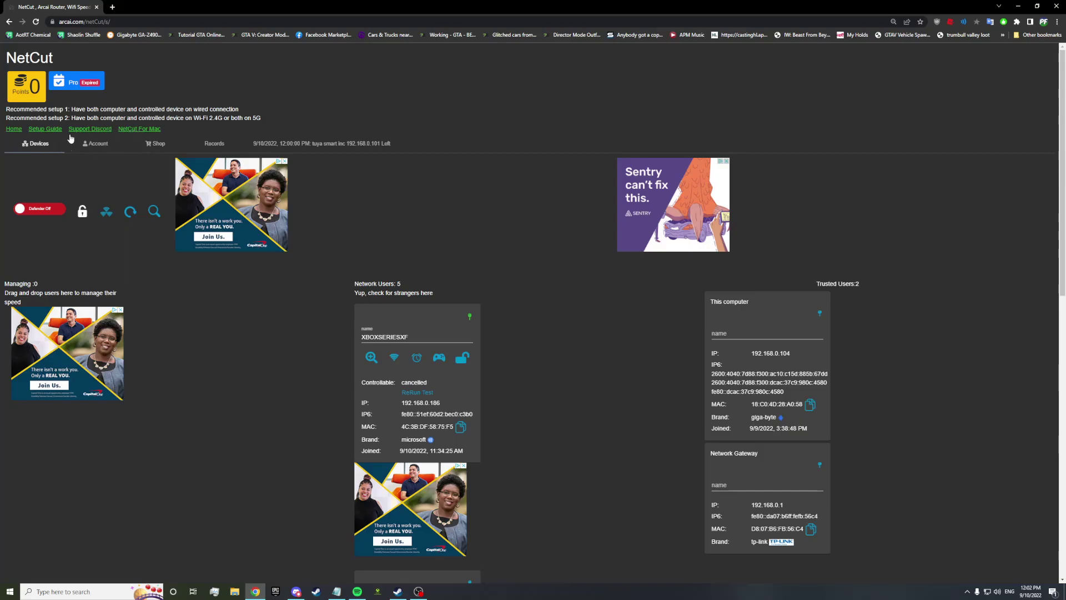
click(25, 81)
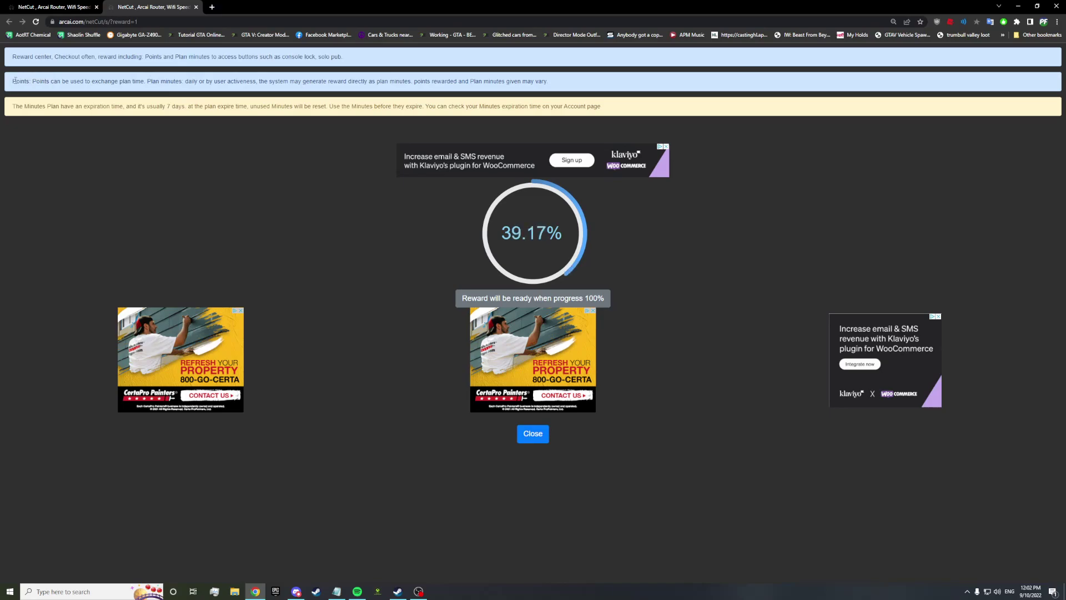
- Switch to the other NetCut tab while the reward progress keeps charging
click(53, 6)
- Go back to the reward progress tab after viewing the capped minutes plan table
click(153, 7)
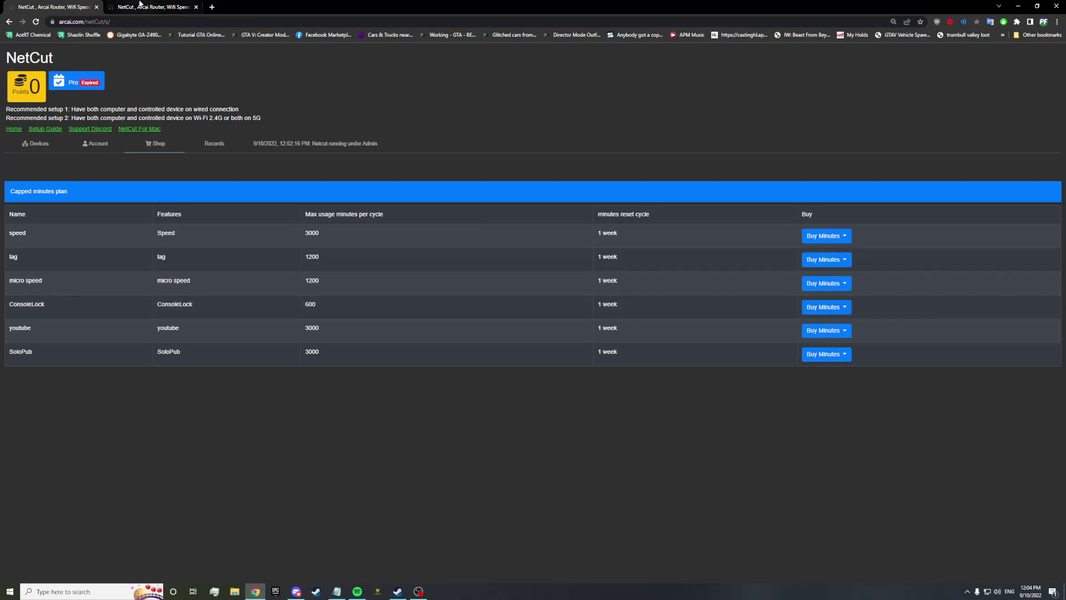
- Switch back to the reward center and claim the reward once progress reaches 100%
click(22, 91)
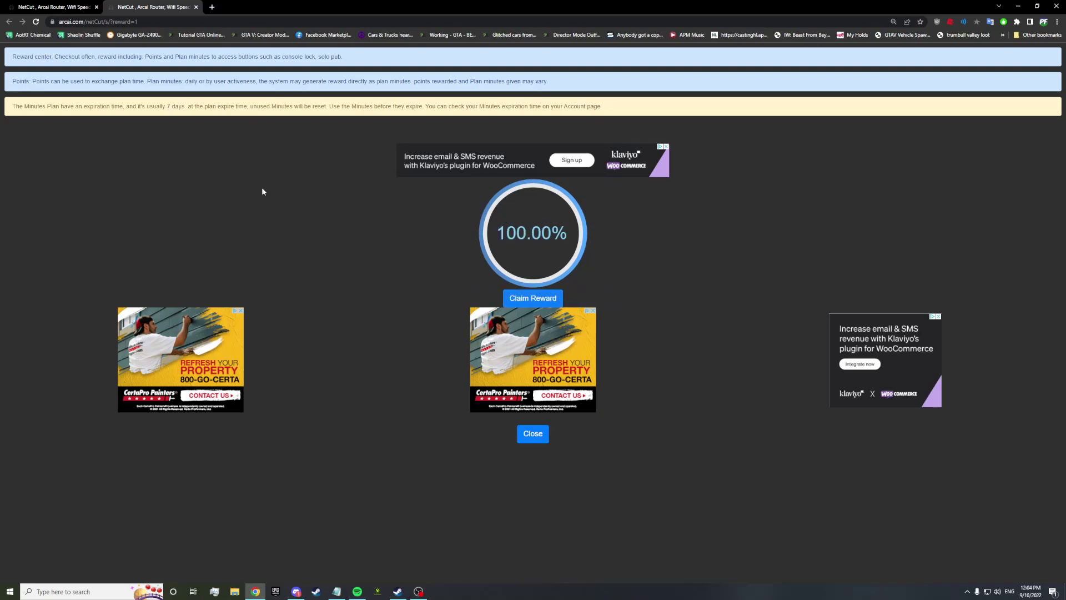
click(521, 298)
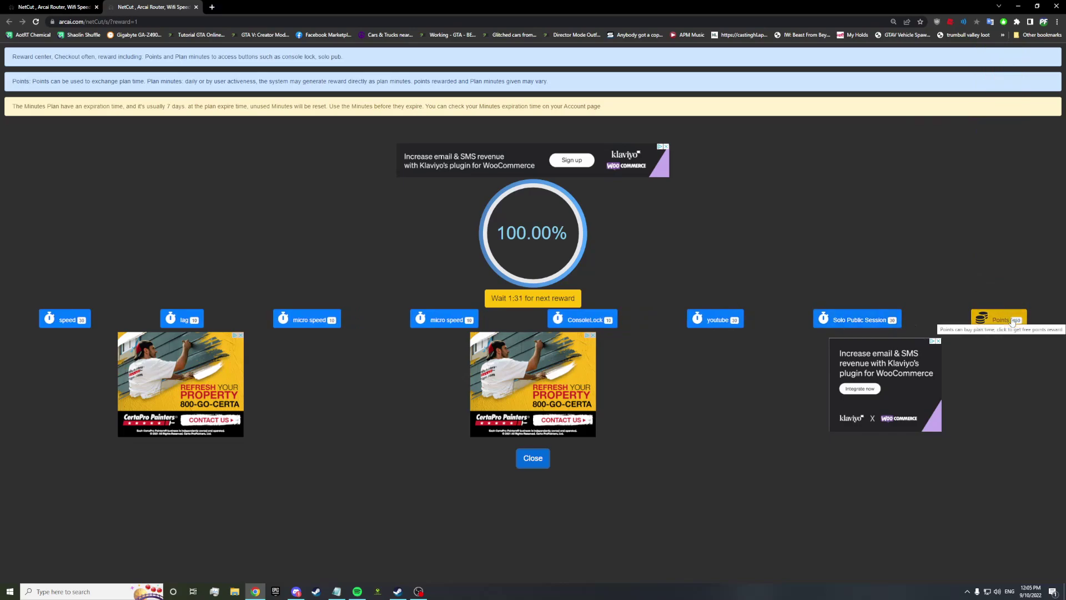
- Close the reward center to return to the Shop page showing 150 points and new minutes
click(545, 458)
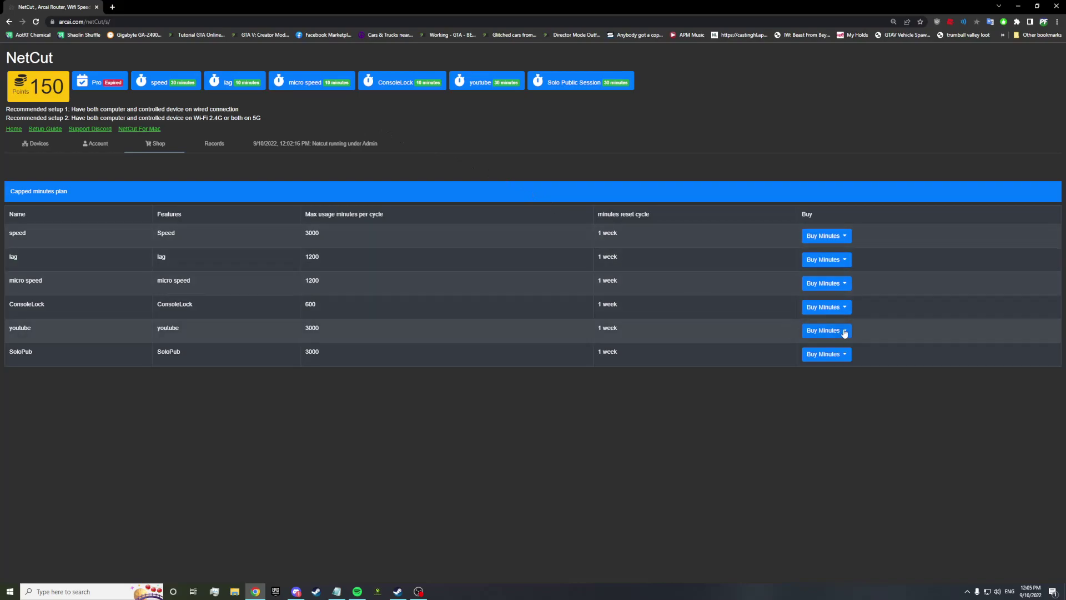
- Check that 10 more ConsoleLock minutes cost 1000 points, then bring up the Xbox's actions on Devices
click(824, 309)
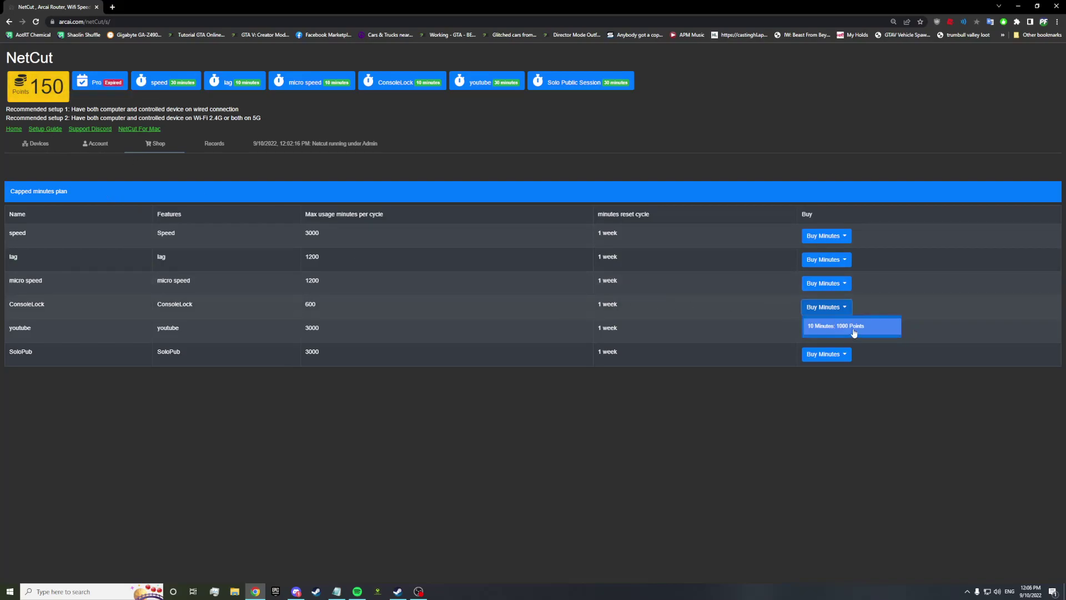
click(36, 143)
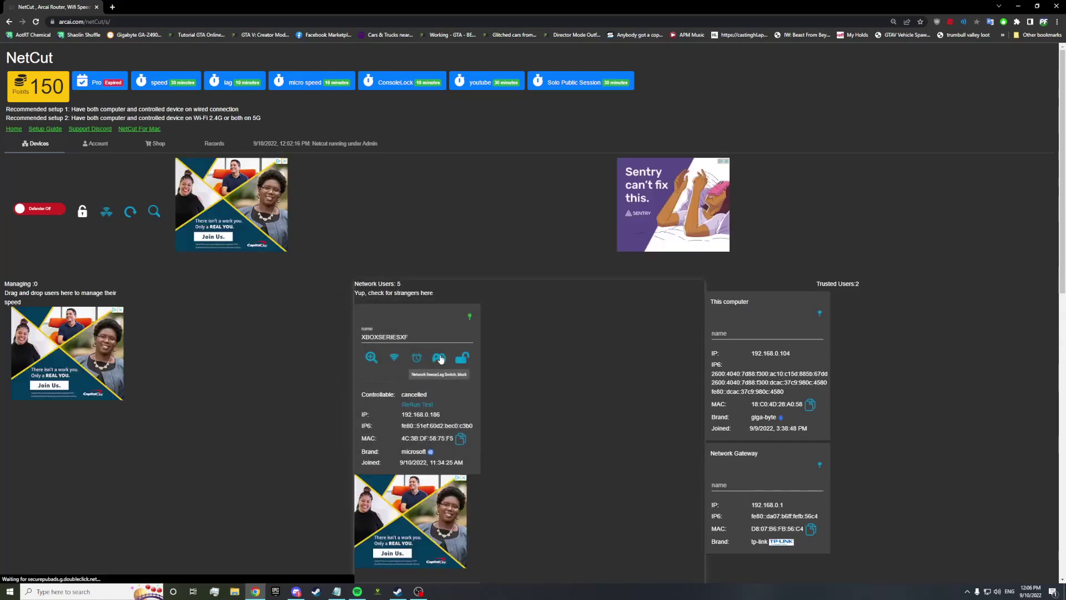
click(439, 358)
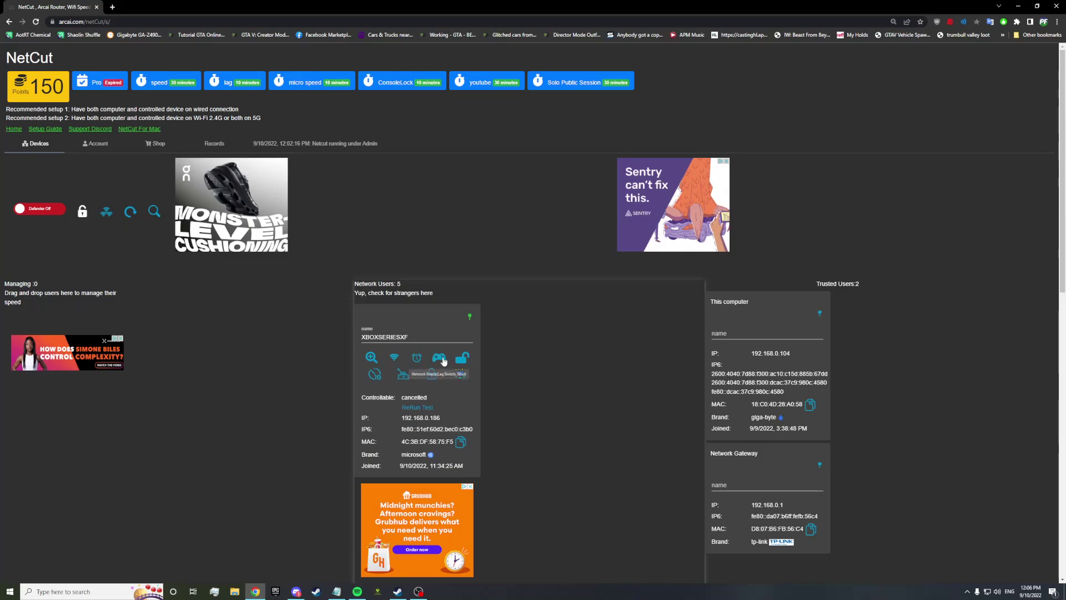
- Attempt an Xbox console lock with more than 10 minutes, then close both dialogs
click(432, 372)
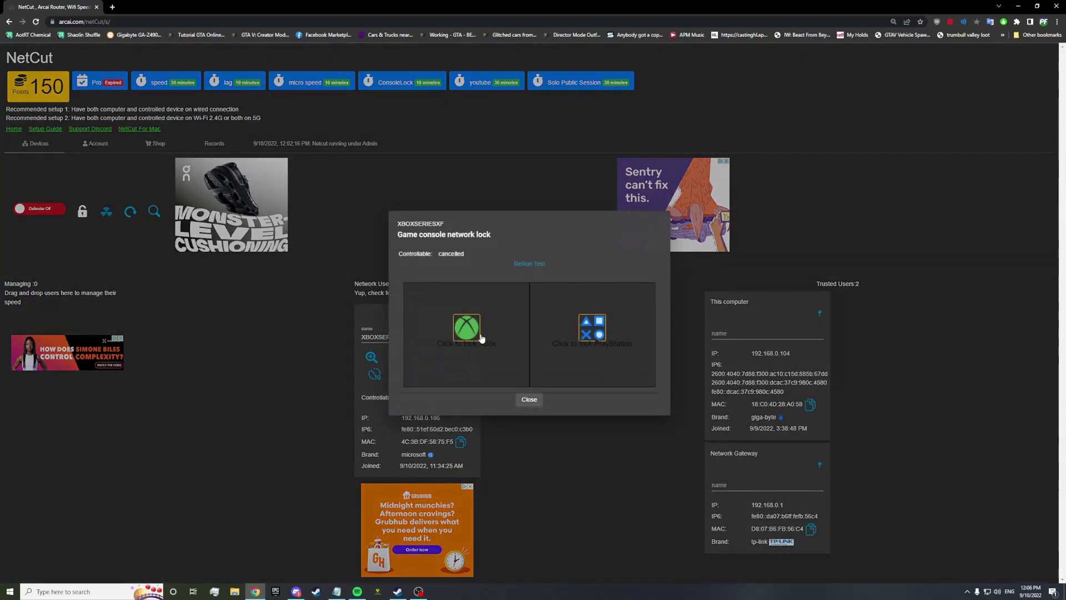
click(482, 333)
click(590, 381)
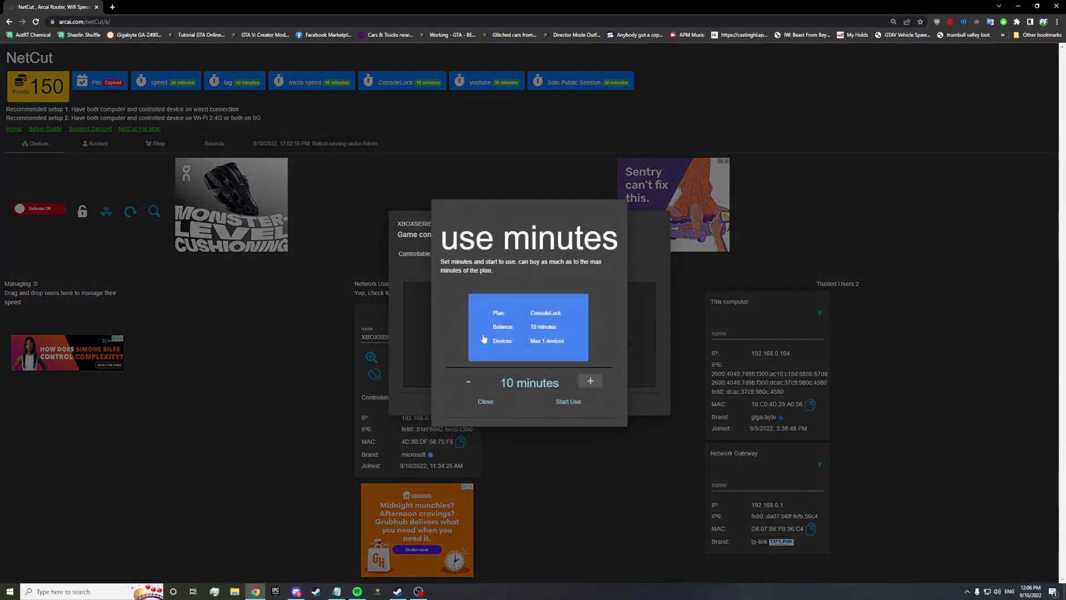
click(486, 402)
click(531, 401)
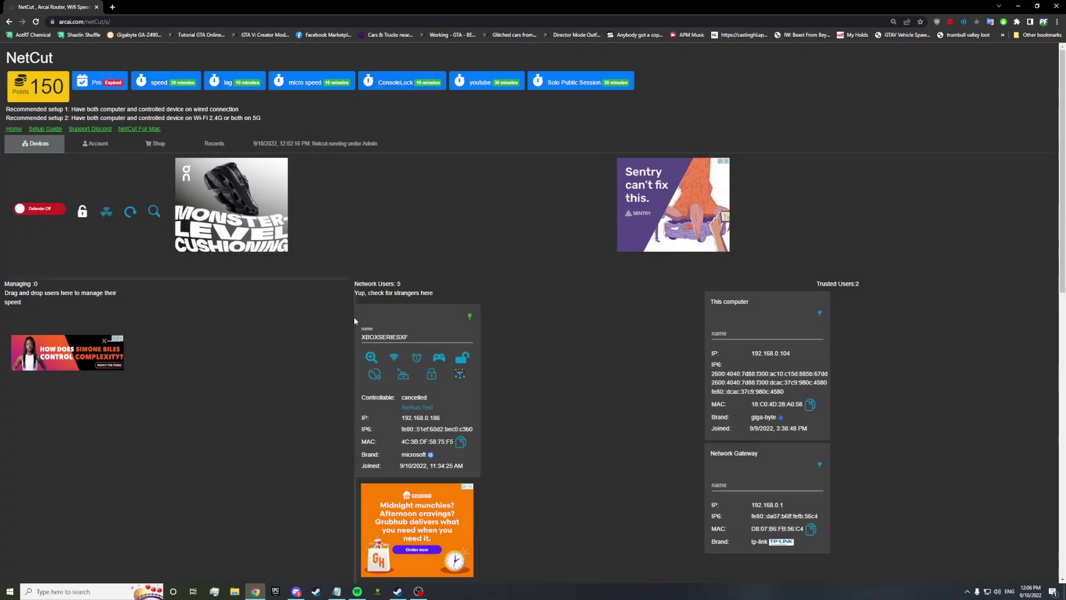
- Lock the XBOXSERIESXF Xbox using 10 ConsoleLock minutes and close the lock window
click(431, 375)
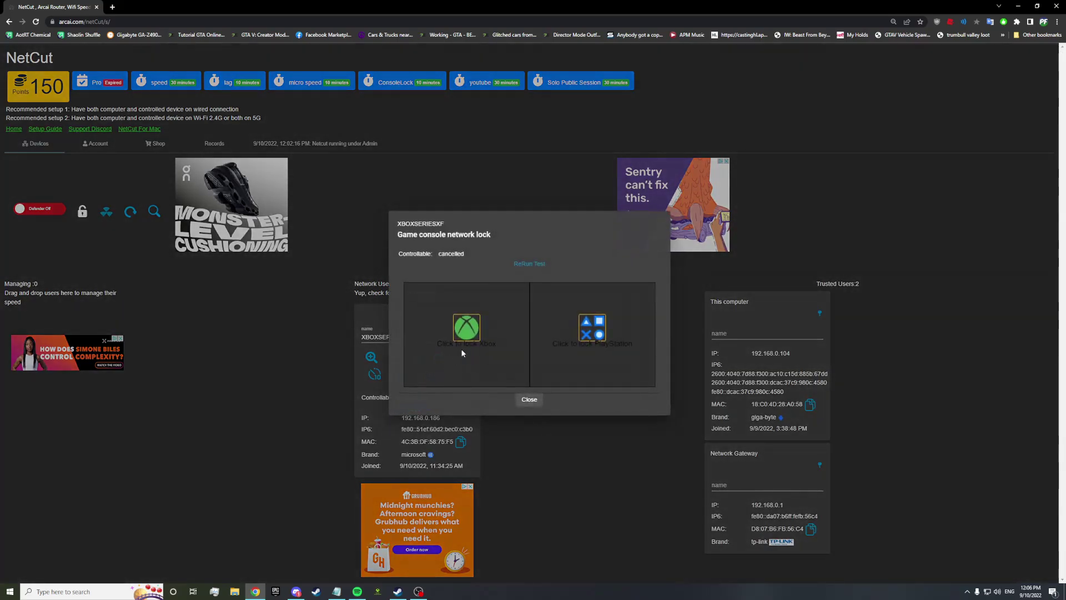
click(427, 354)
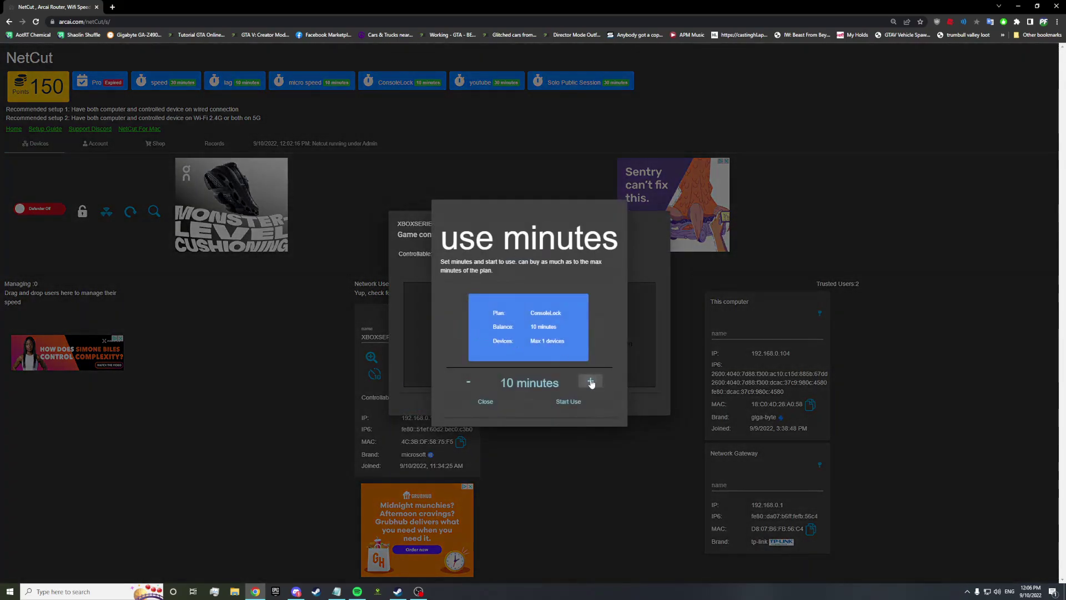
click(590, 381)
click(468, 381)
click(572, 406)
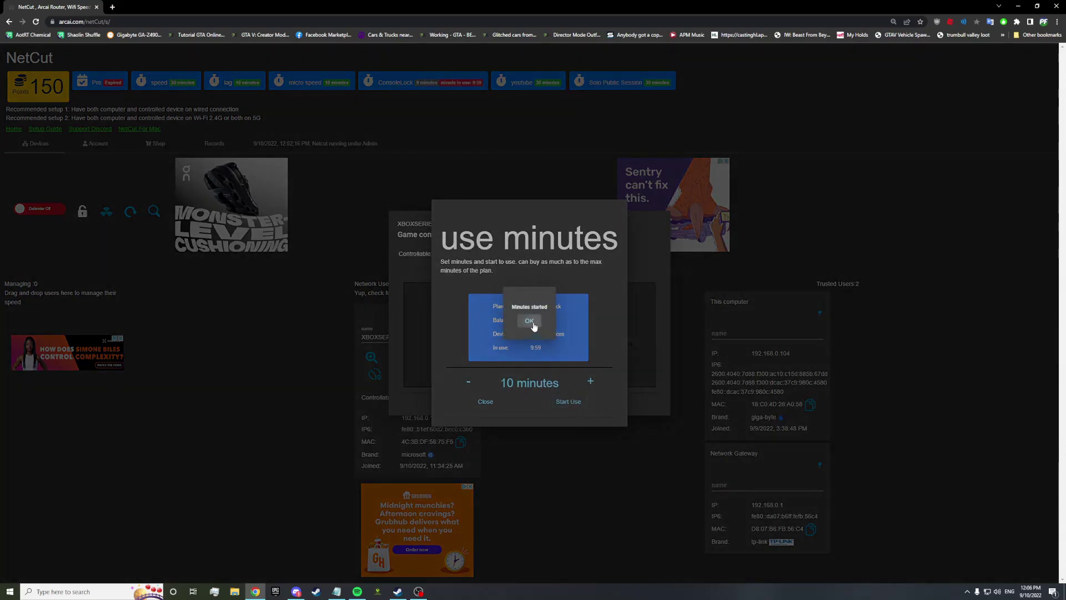
click(486, 402)
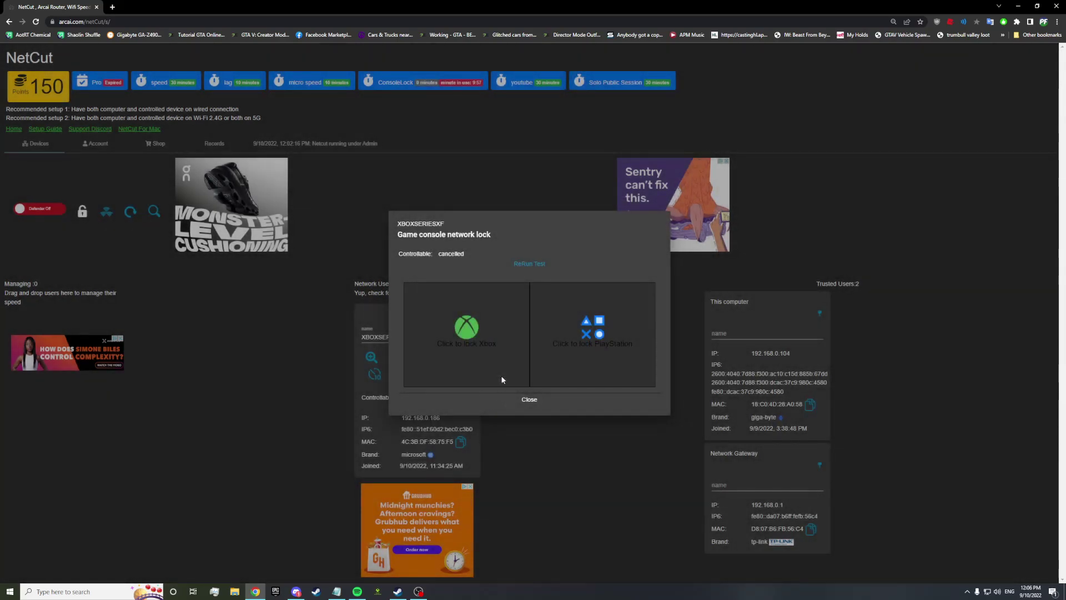
click(467, 332)
click(531, 400)
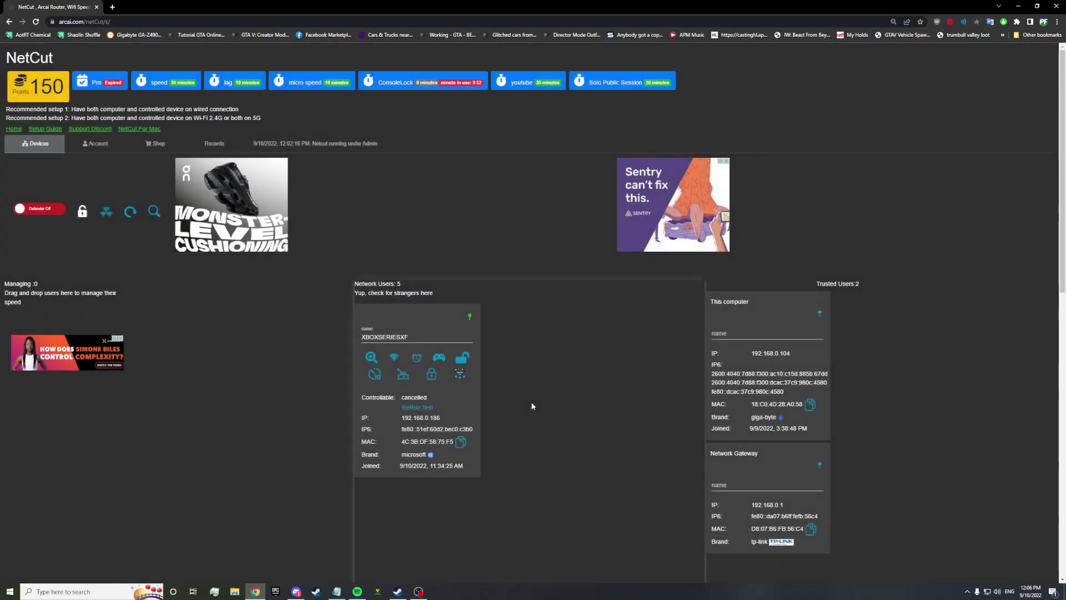
click(470, 84)
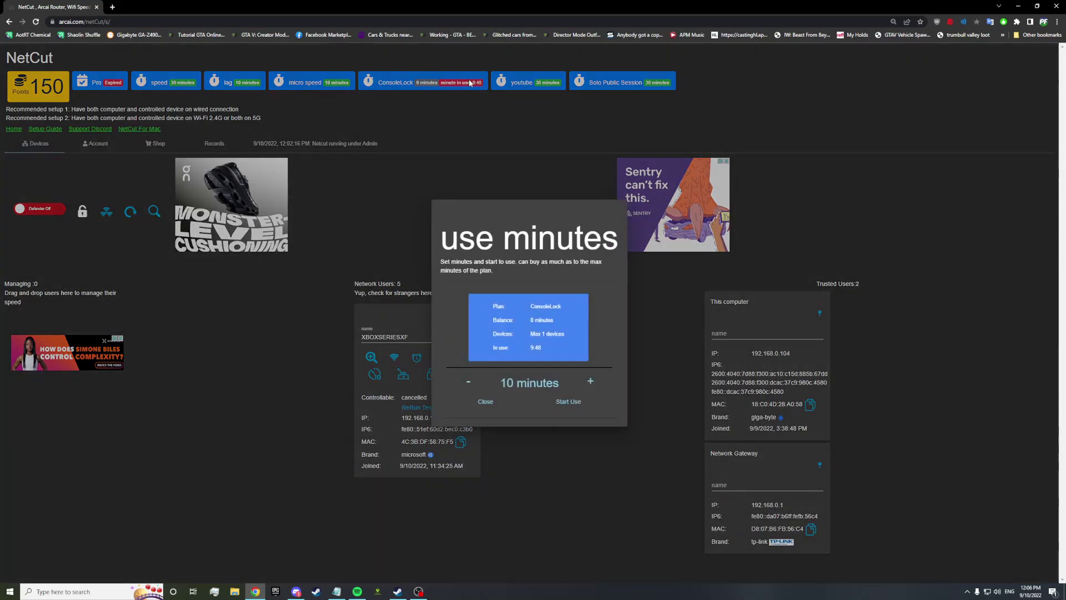
click(473, 126)
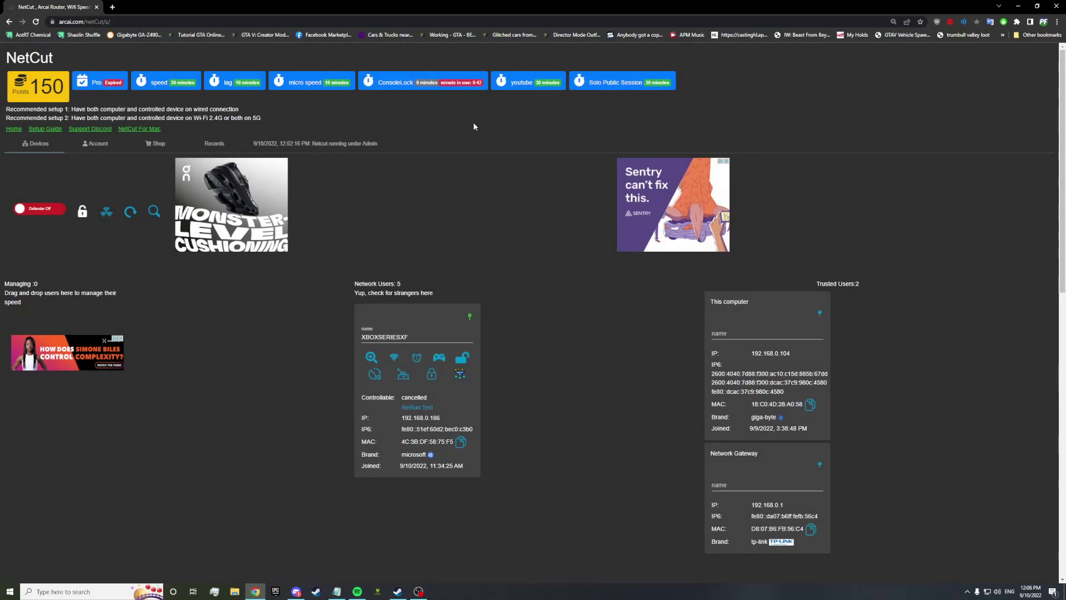
- Open the reward center in a new tab, then return to the dashboard and view Account minutes
click(46, 84)
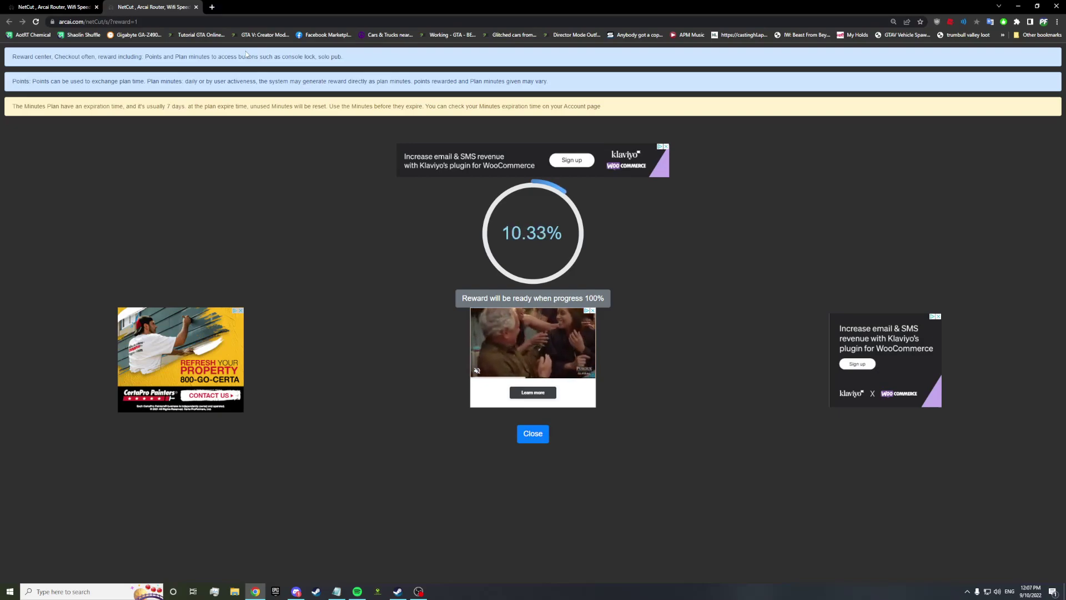
click(68, 5)
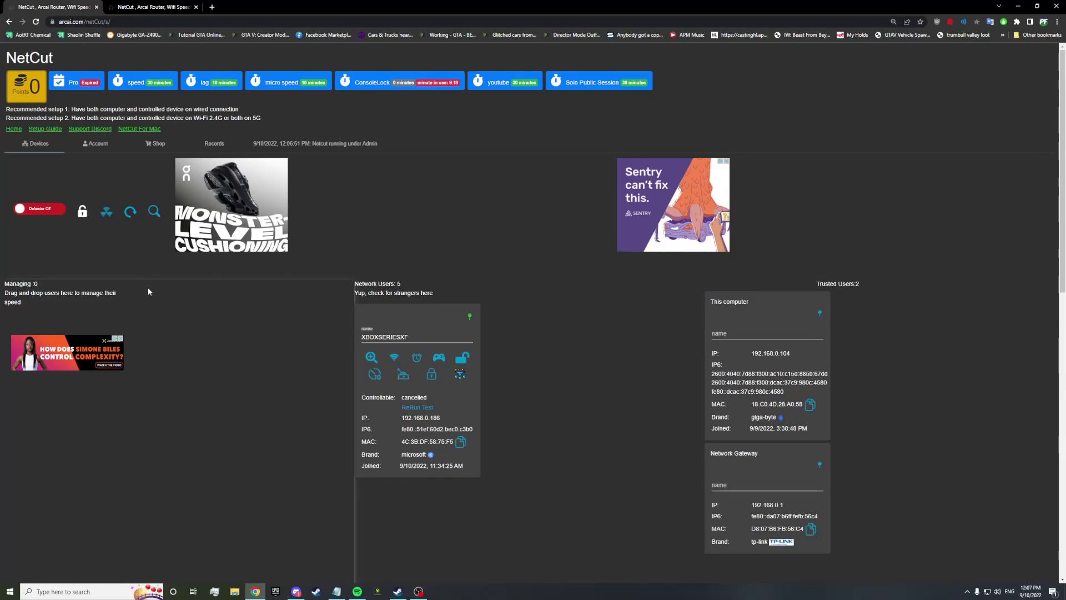
click(110, 146)
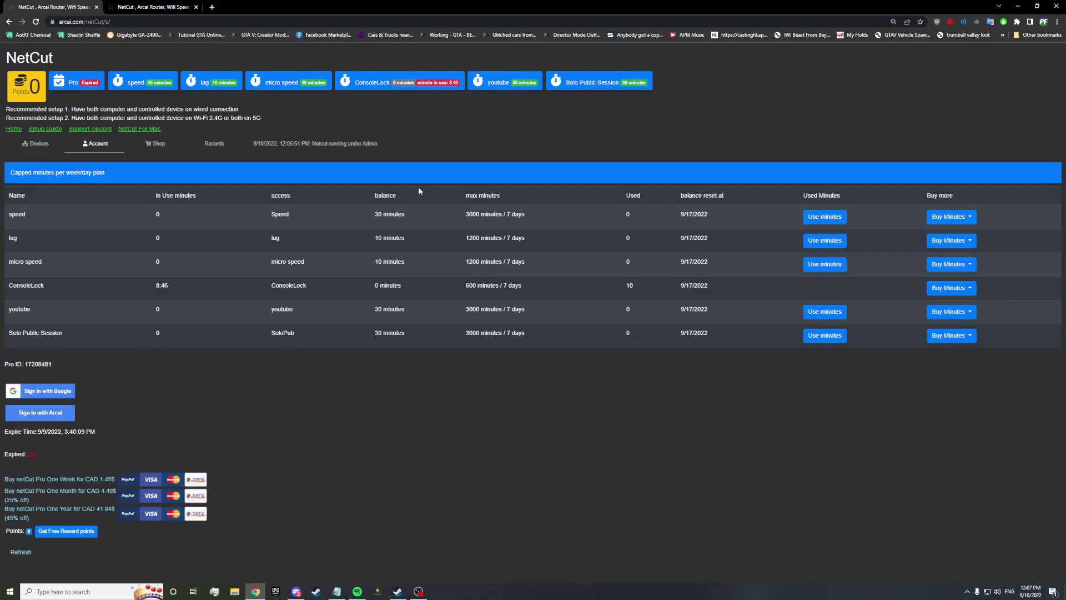
- Highlight the speed plan's 30-minute balance in the Account minutes table
drag(372, 213, 409, 219)
- Return to NetCut's Devices list and move the XBOXSERIESXF card into Managing, opening the speed-plan minutes prompt
click(403, 200)
key(alt+Tab)
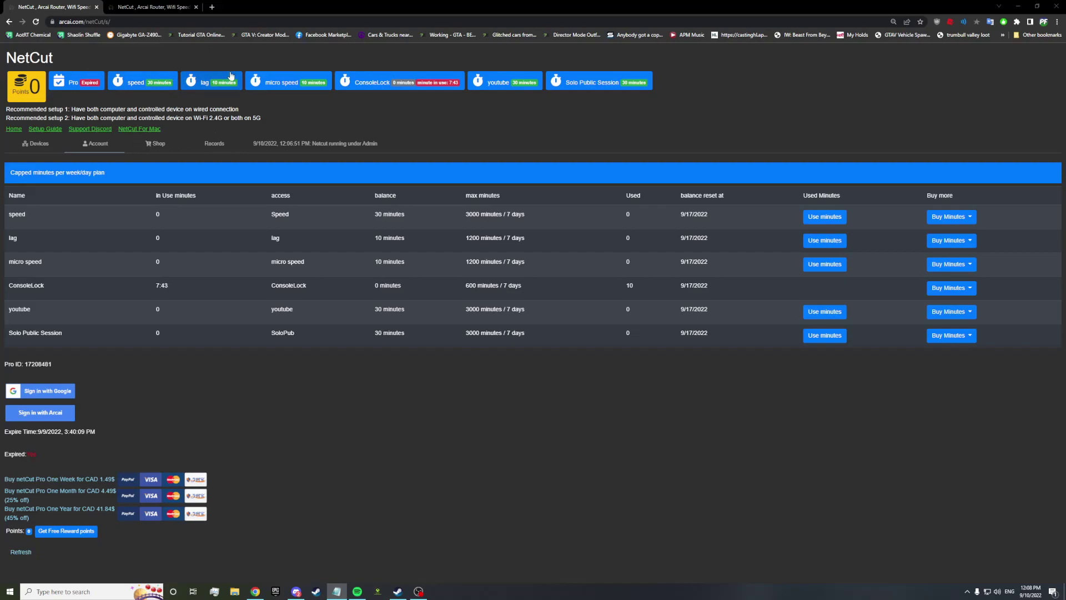
click(48, 143)
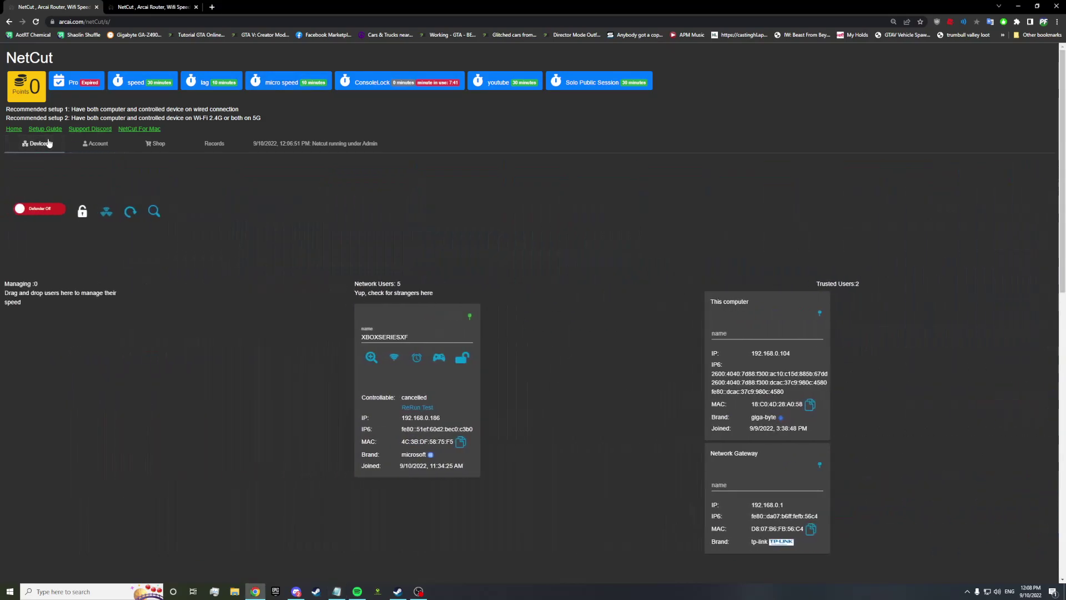
drag(179, 403, 149, 389)
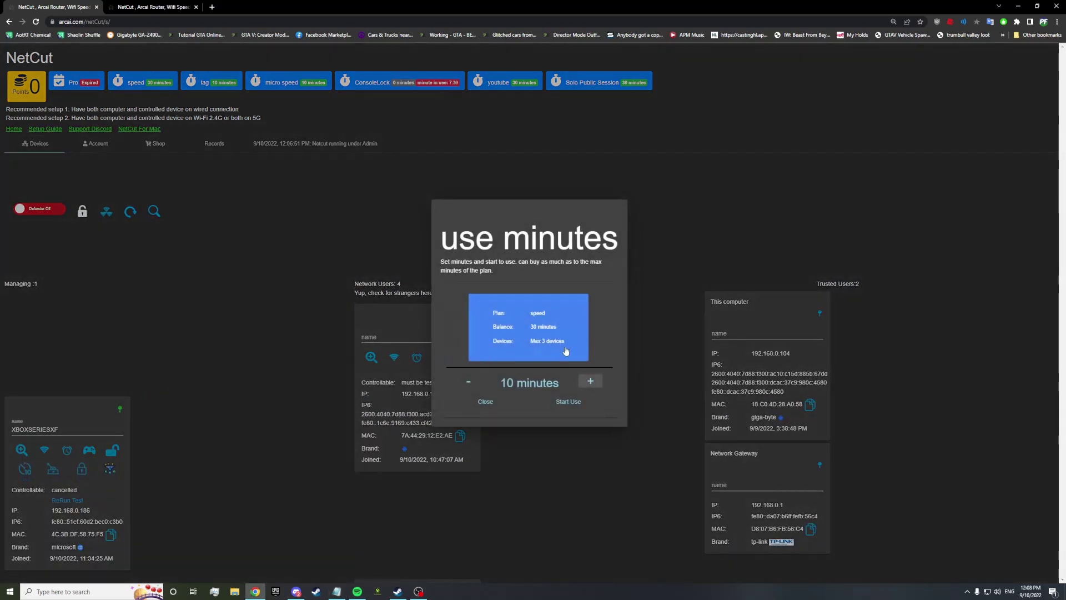
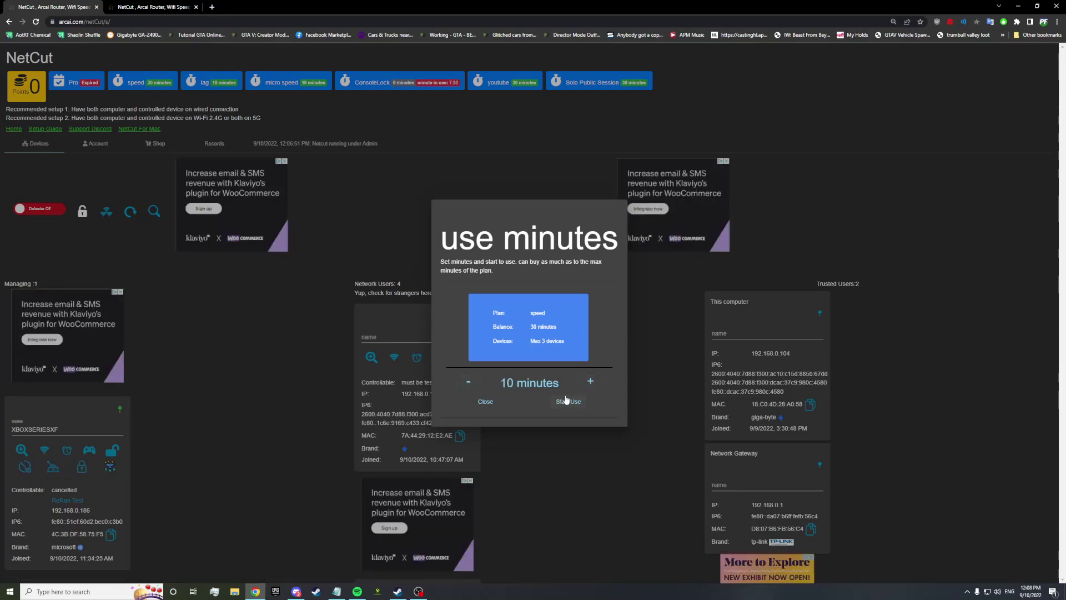
- Begin using 10 speed-plan minutes, then drag the XBOXSERIESXF card into Network Users
click(564, 402)
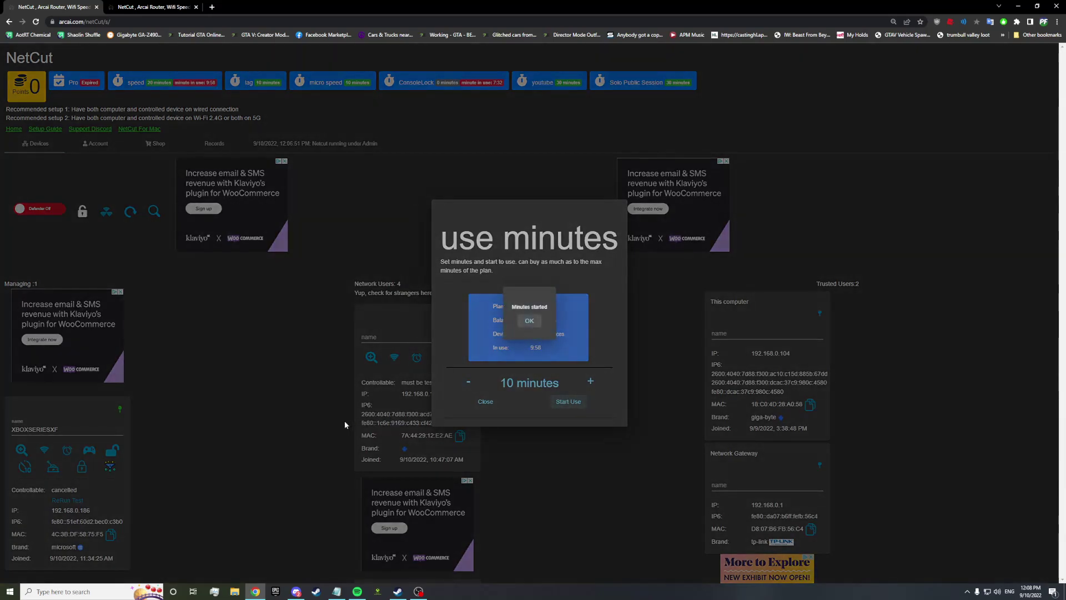
click(529, 321)
click(487, 401)
drag(67, 431, 427, 351)
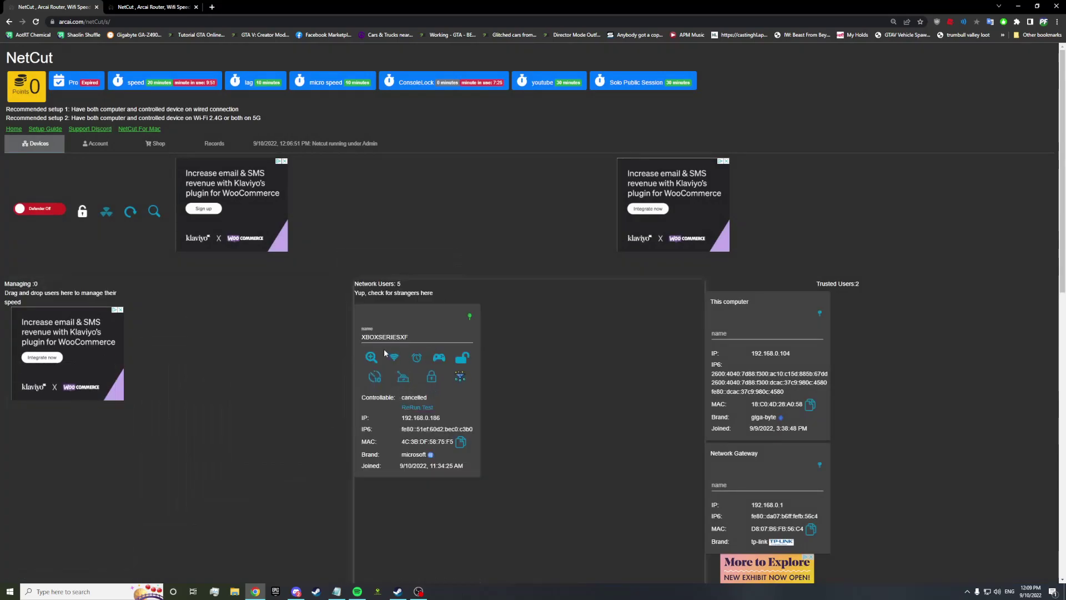
click(459, 371)
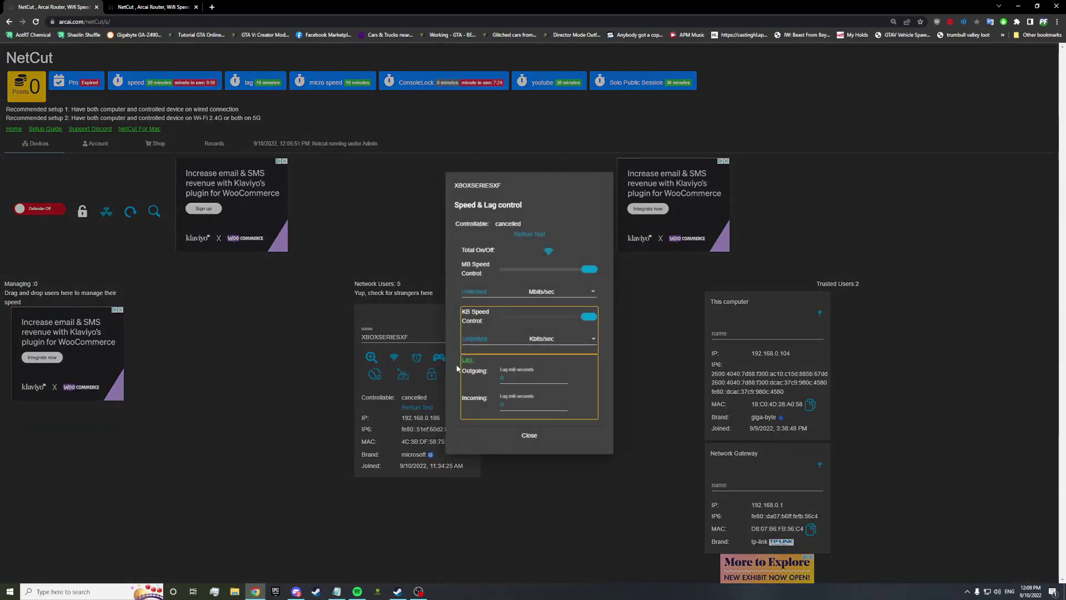
click(552, 434)
click(472, 407)
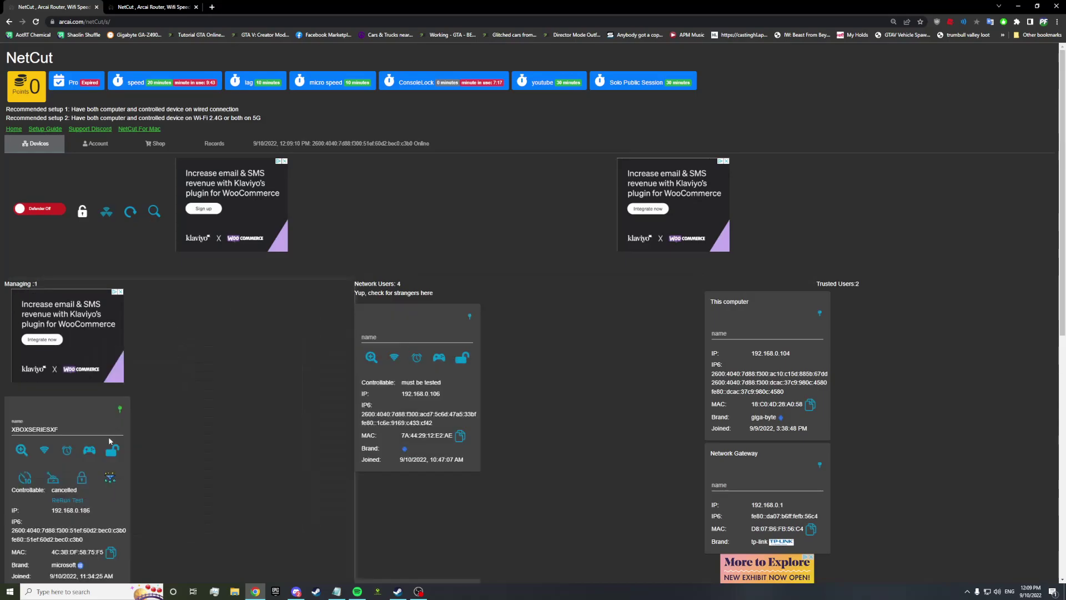
click(461, 358)
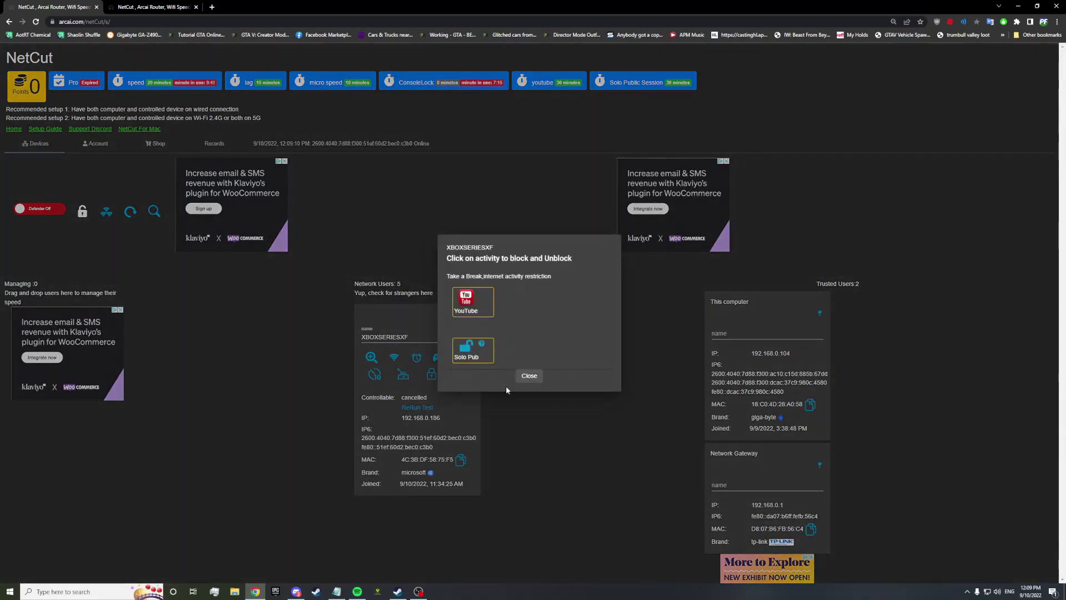
click(529, 367)
click(438, 357)
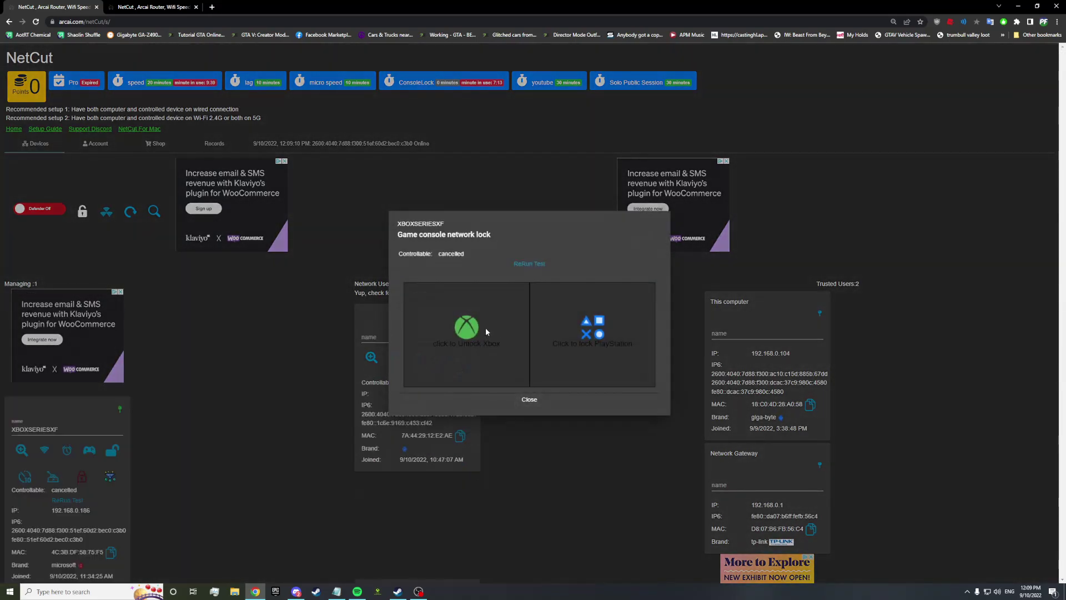
click(528, 400)
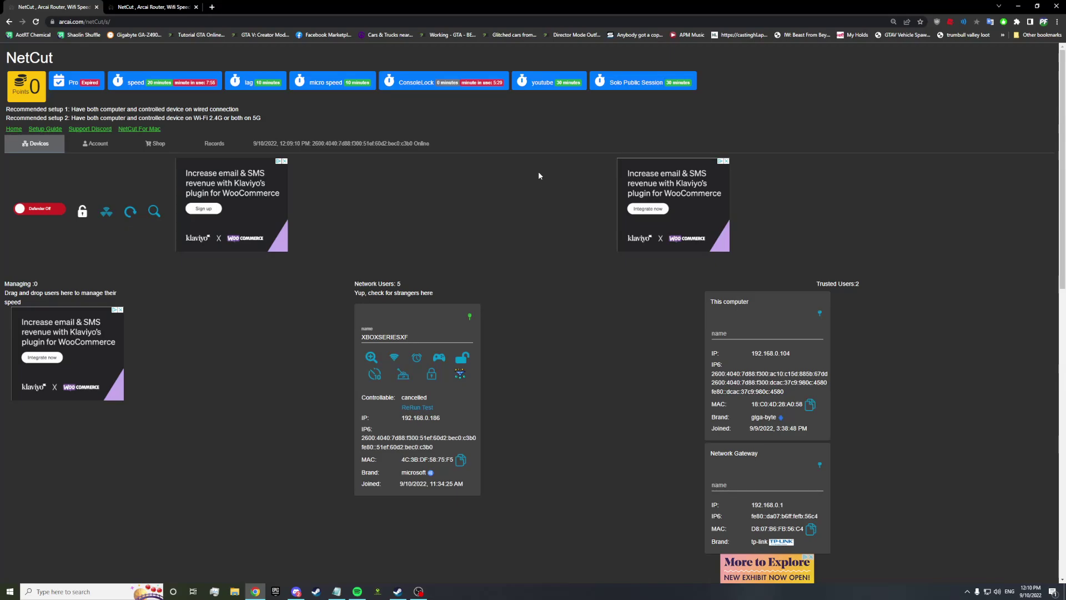
click(462, 357)
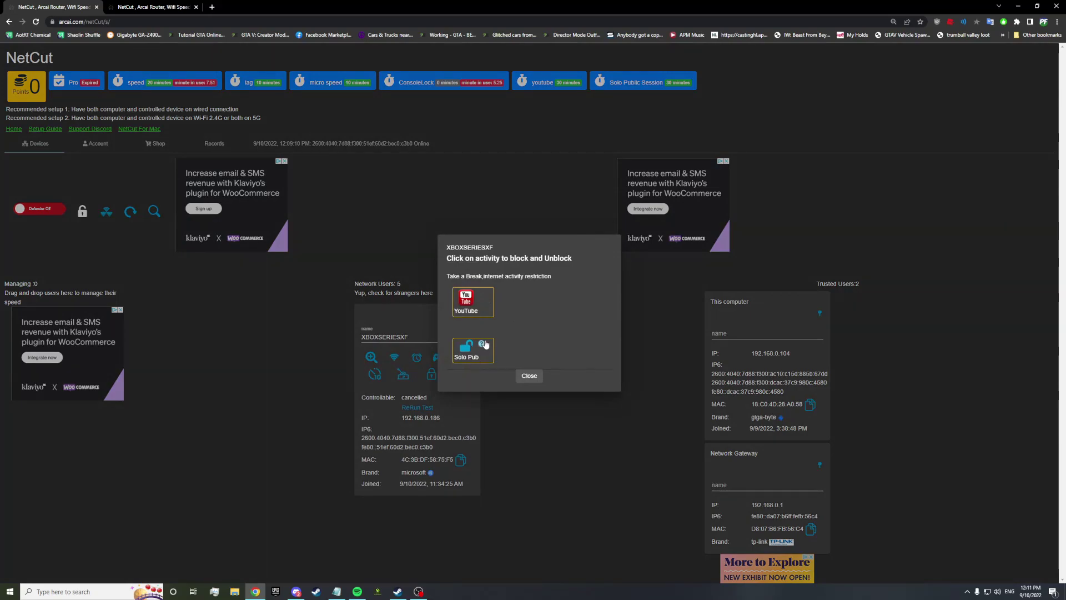
mouse_move(484, 344)
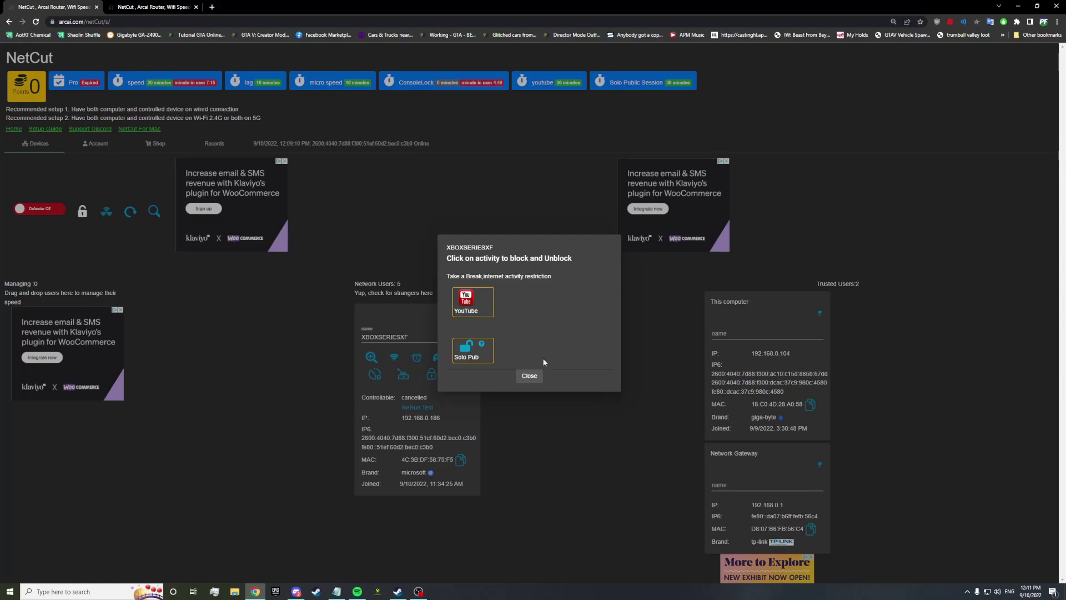
click(529, 375)
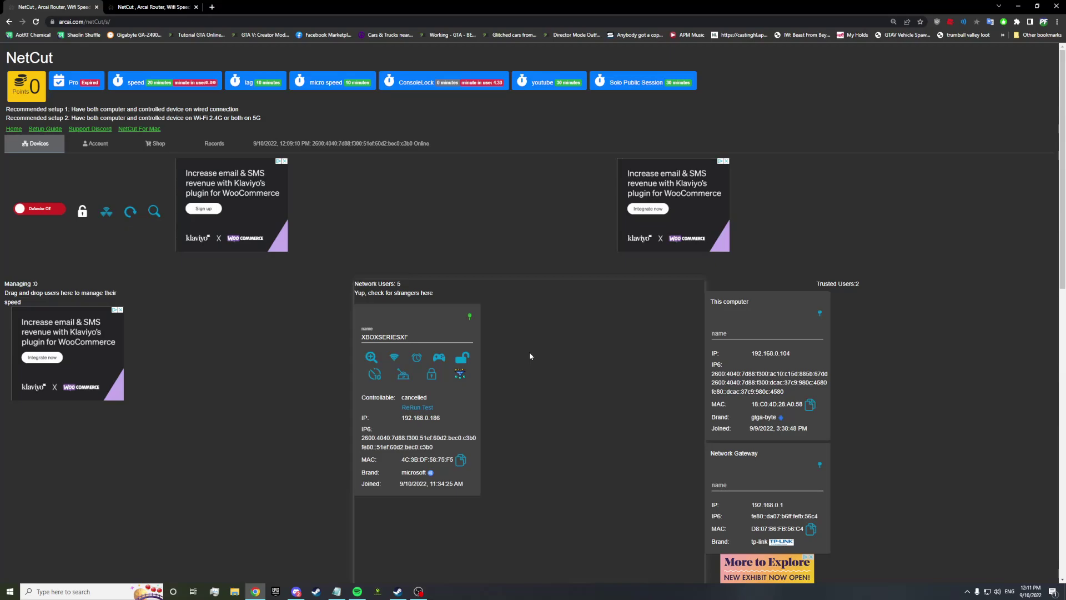
- Show the Account page's capped-minutes table with the speed and ConsoleLock minutes in use
click(93, 144)
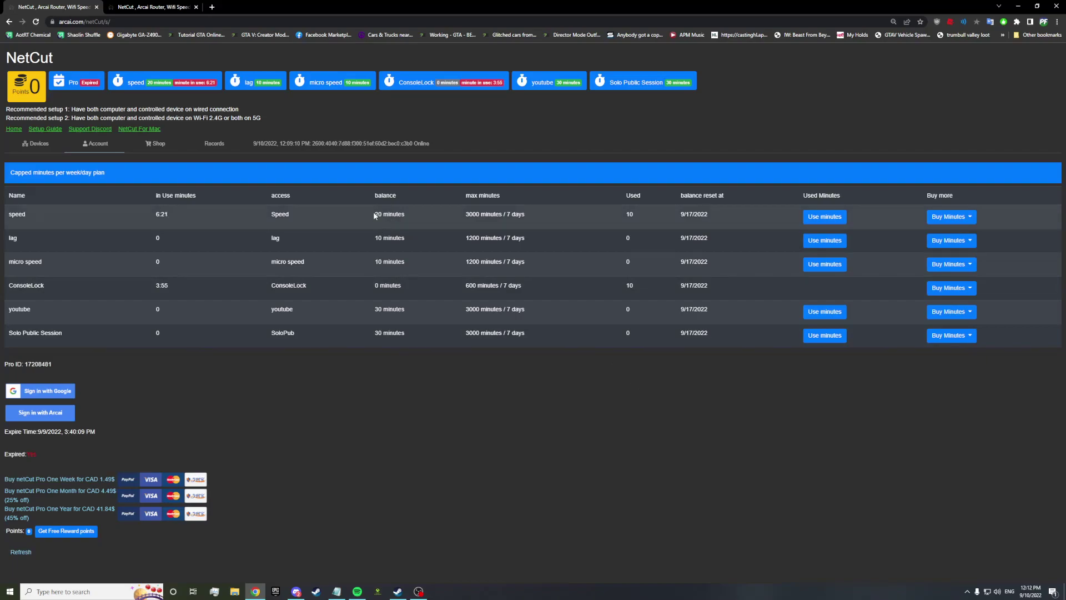
- Glance at the Shop's minutes plans, then scroll through the Devices list
click(158, 144)
click(35, 143)
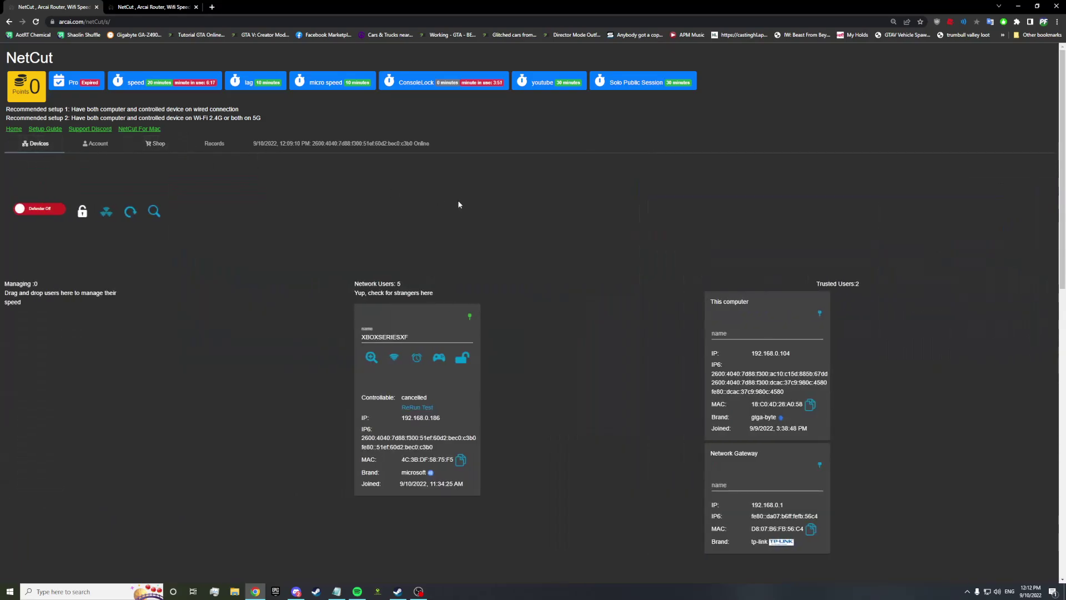
scroll(458, 205, down, 2)
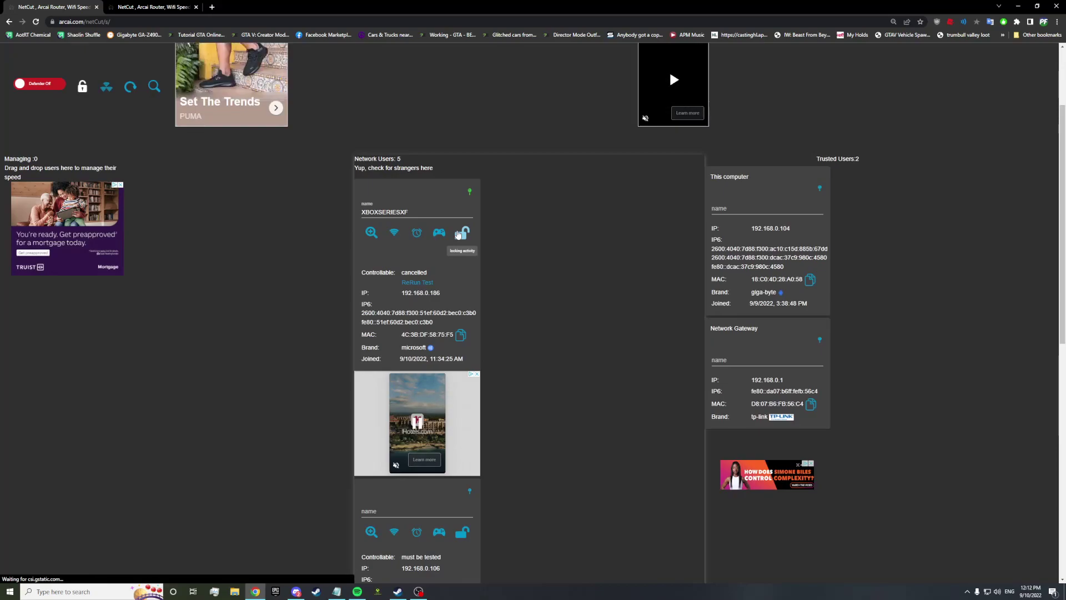
scroll(559, 254, up, 2)
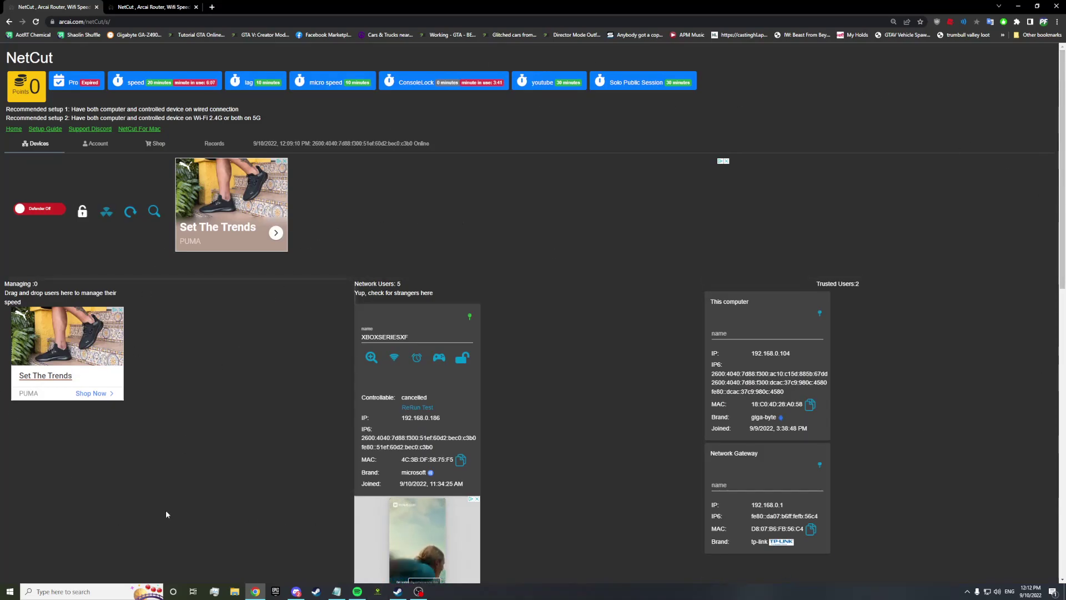
scroll(192, 359, down, 6)
scroll(252, 425, up, 6)
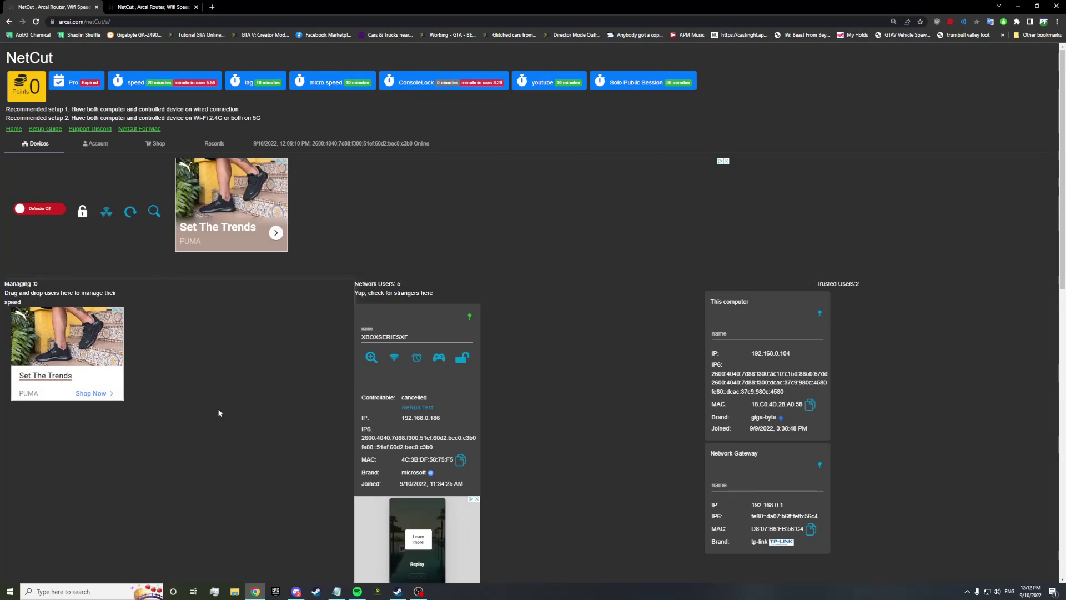
- Check the Account, Shop and Records pages before settling back on Devices
click(95, 144)
click(156, 143)
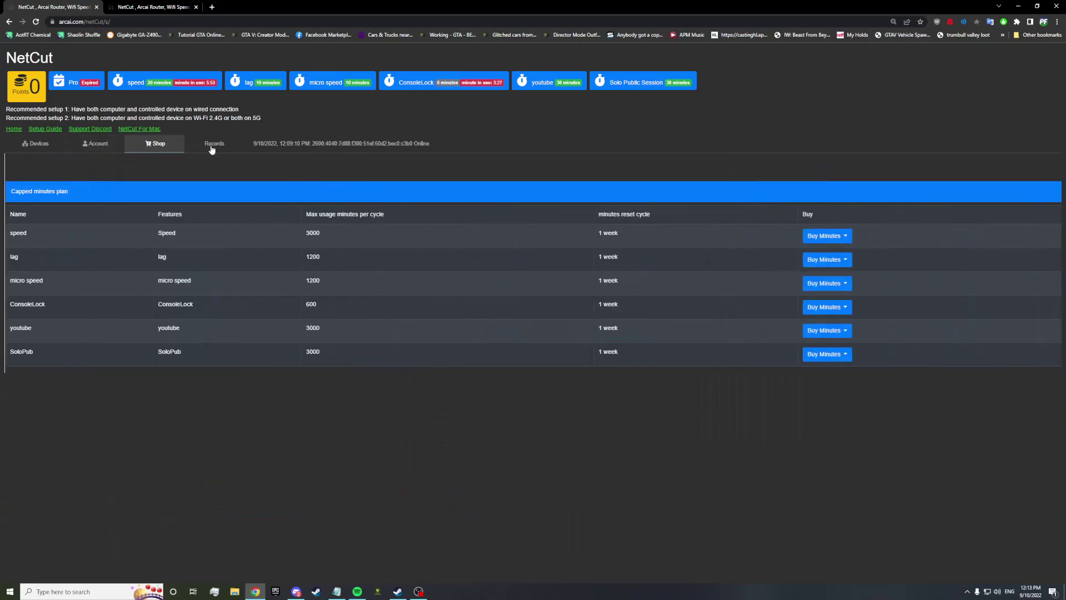
click(212, 147)
click(155, 146)
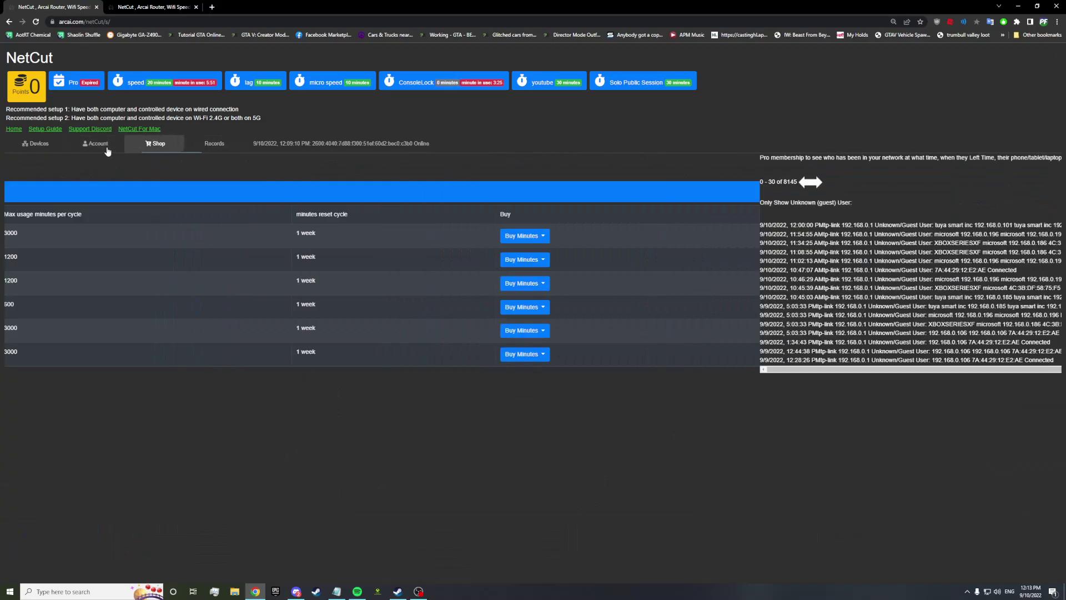
click(95, 145)
click(36, 143)
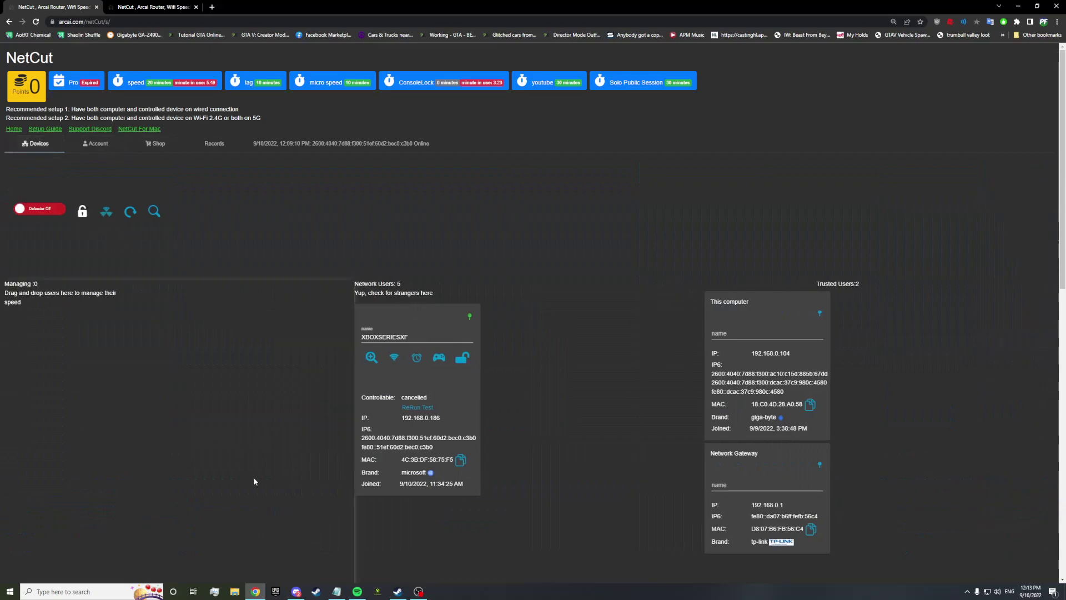